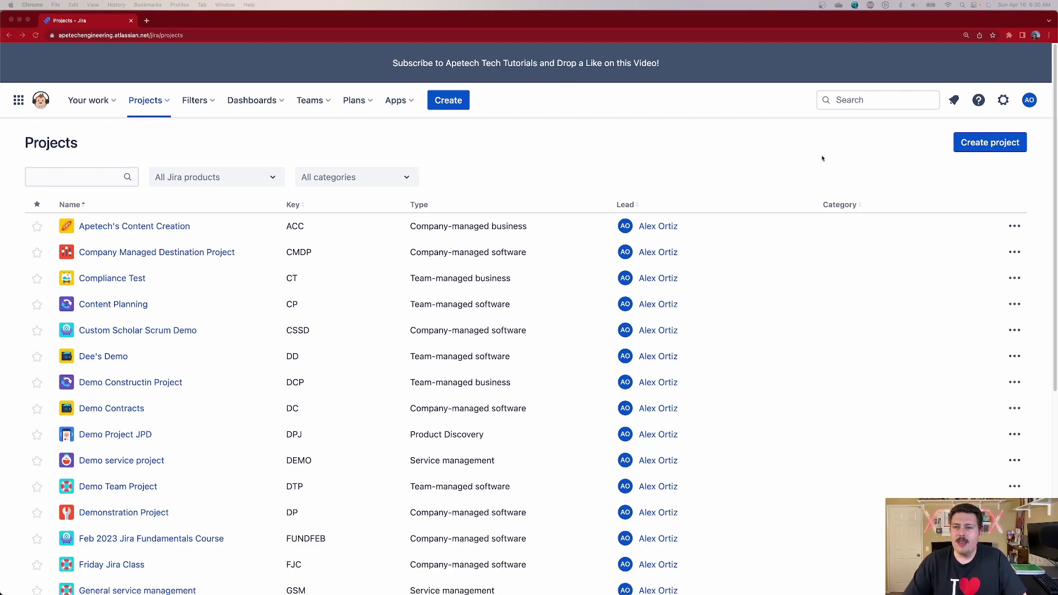
Step: Go to Jira's Issues administration settings to reach the list of 71 custom fields
left_click(1004, 103)
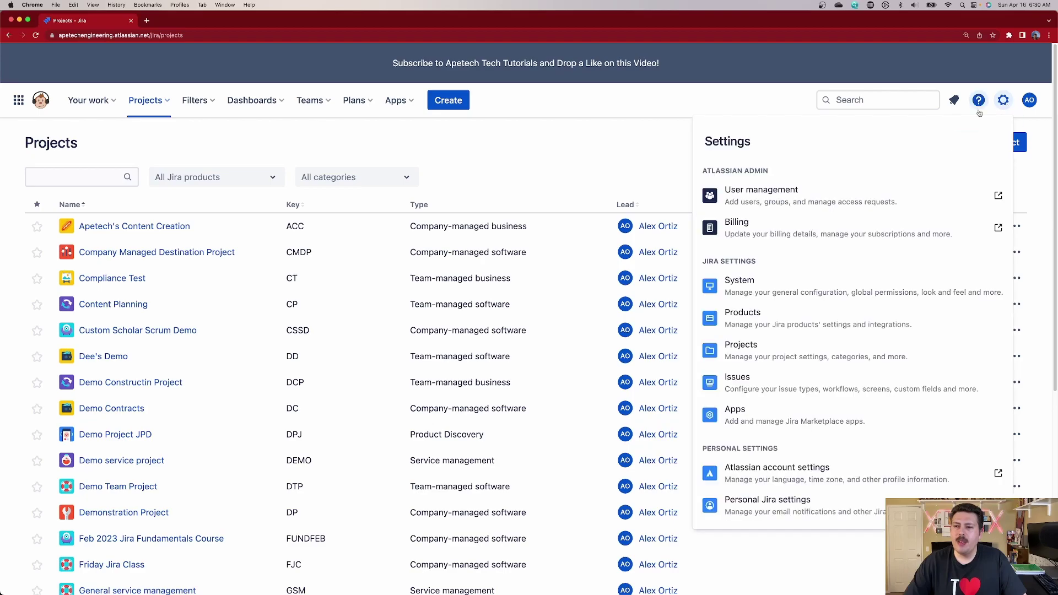
left_click(807, 388)
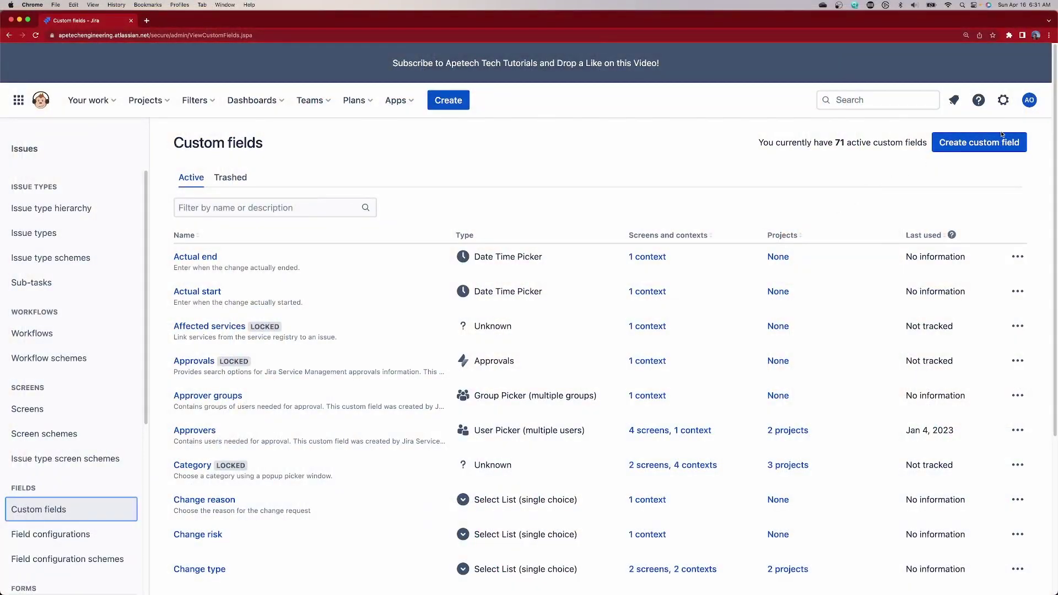
Step: Start a new custom field and scroll the field types down to Paragraph (supports rich text)
left_click(983, 142)
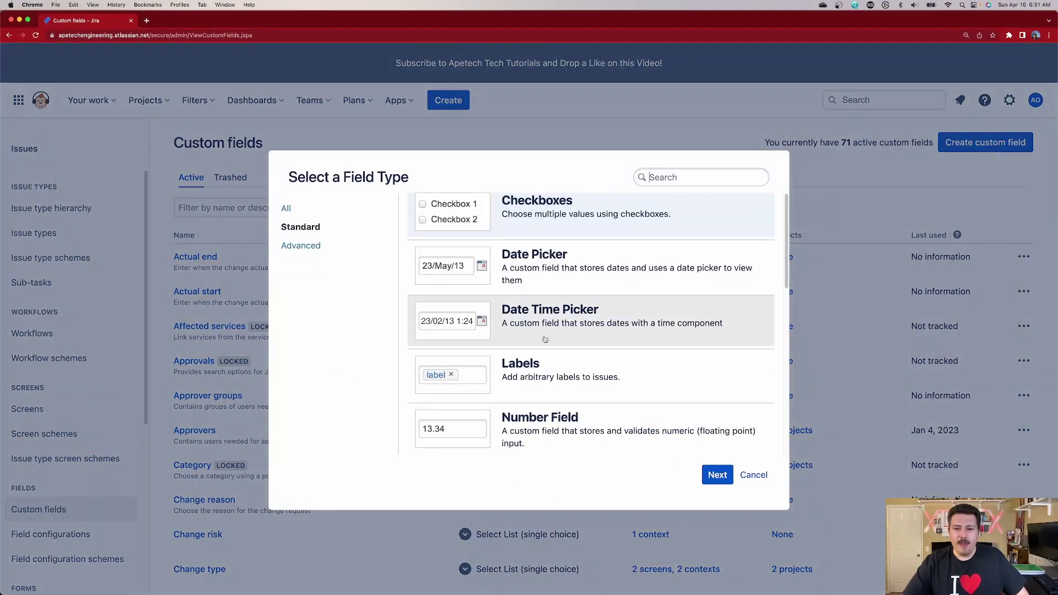
scroll(545, 339, "down", 1)
scroll(544, 338, "down", 5)
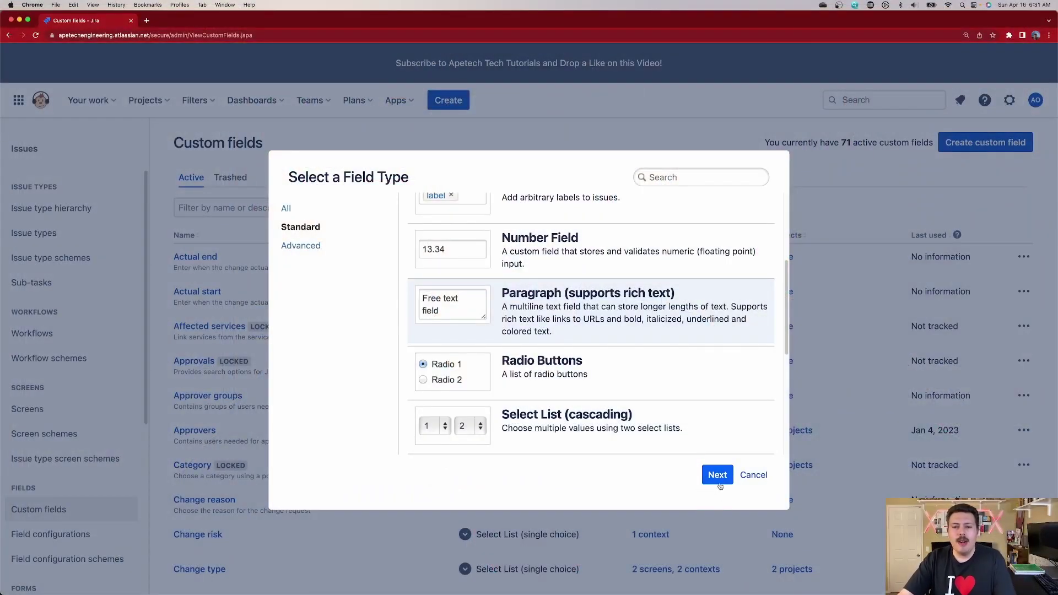
Step: Pick the Paragraph (supports rich text) type and name the field 'Acceptance Criteria'
left_click(718, 478)
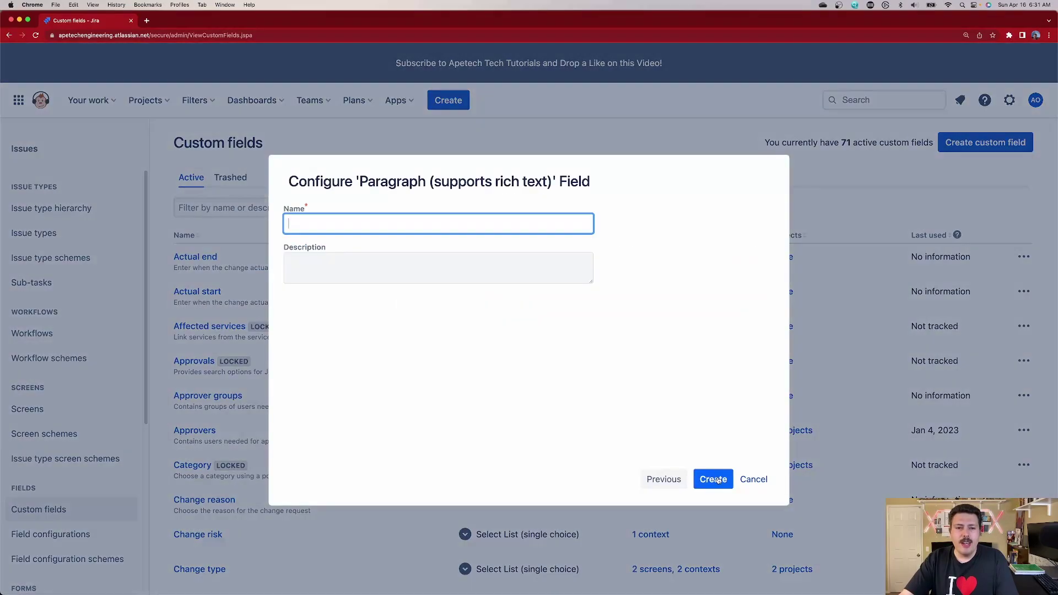
type("Ac")
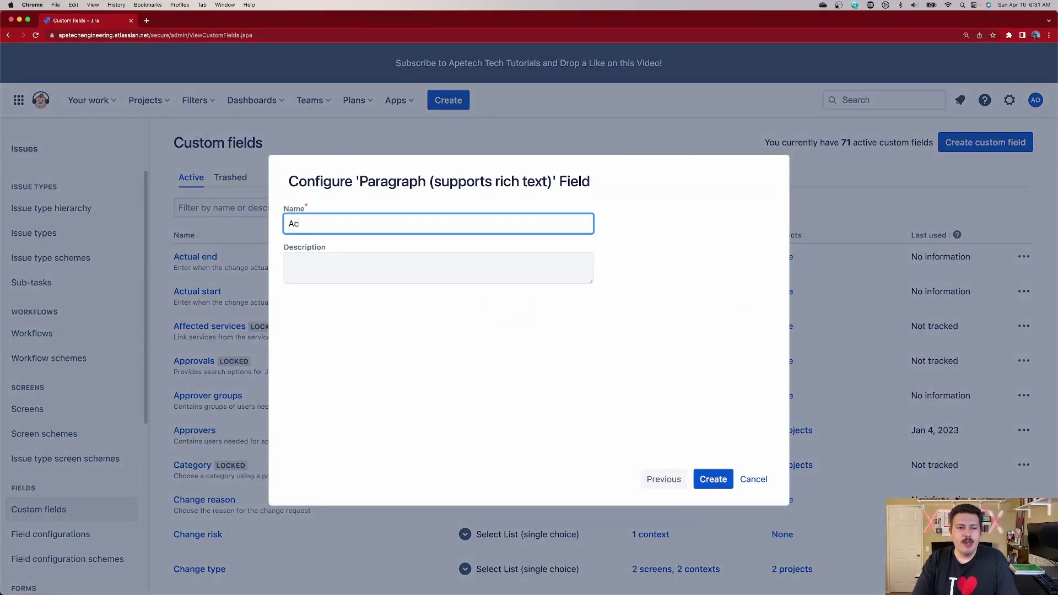
type("ceptance Cri")
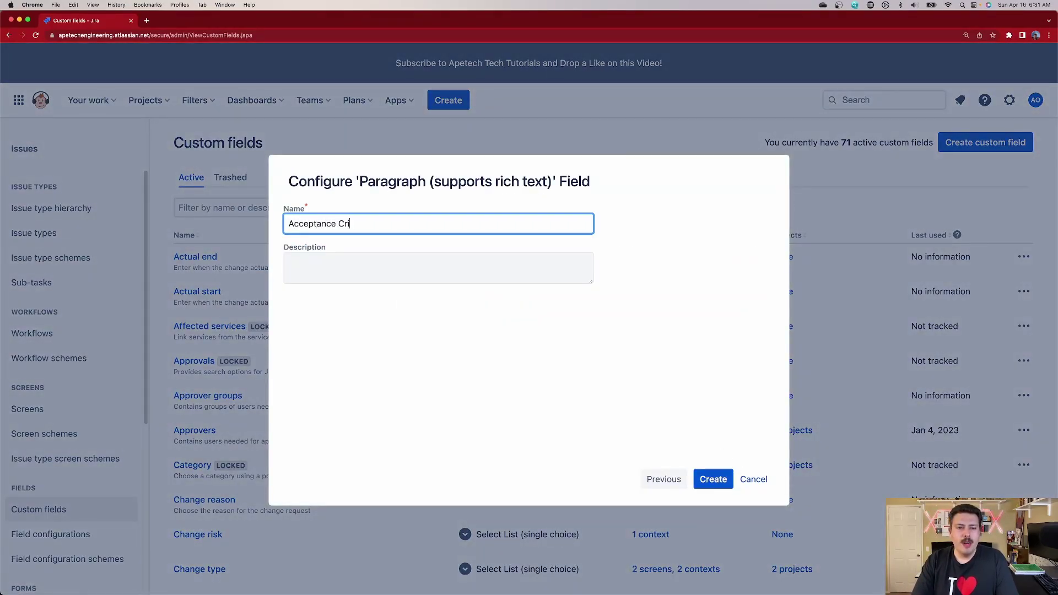
type("teria")
key("Return")
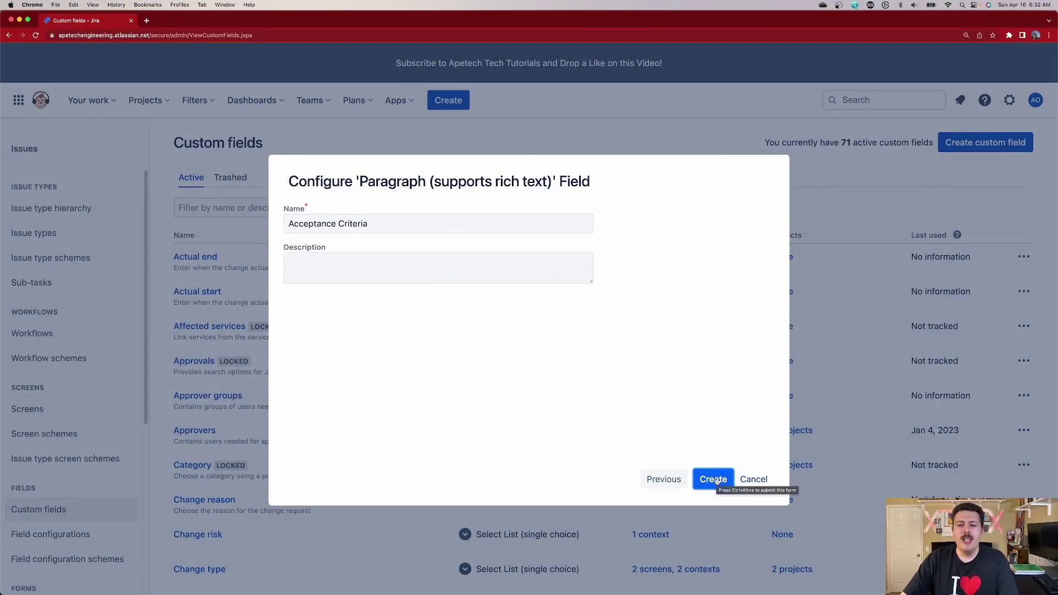
Step: Create Acceptance Criteria and assign it to the TURKEY: Scrum Bug Screen and TURKEY: Scrum Default Issue Screen
left_click(715, 480)
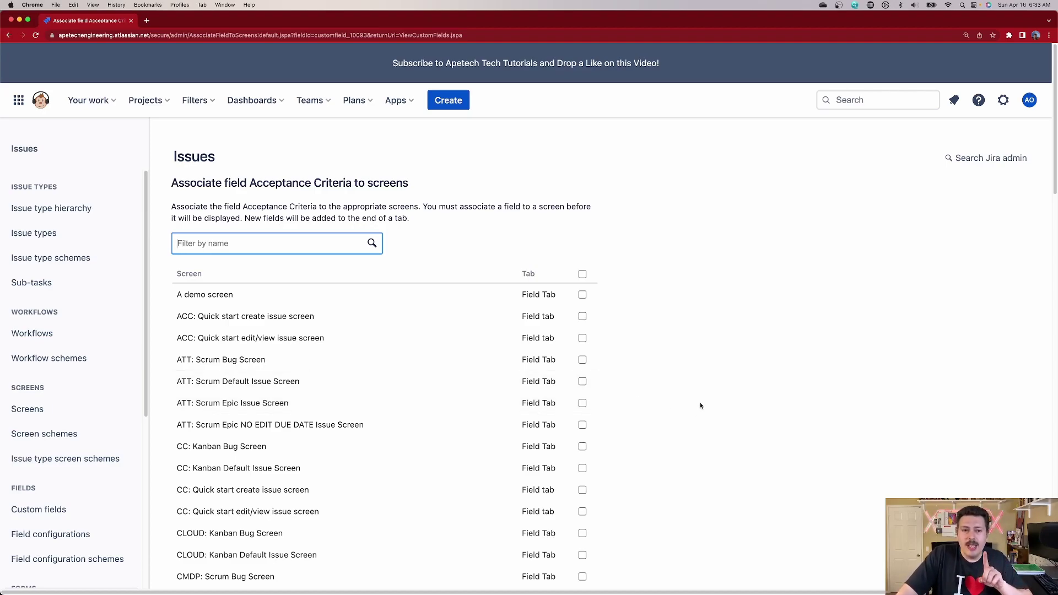
scroll(581, 369, "down", 20)
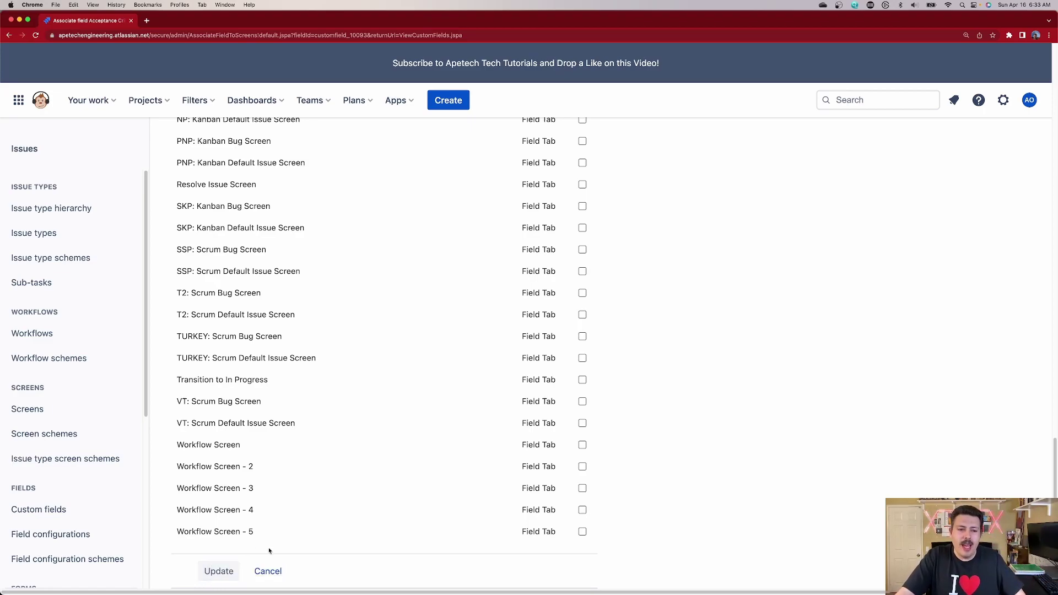
scroll(283, 473, "up", 1)
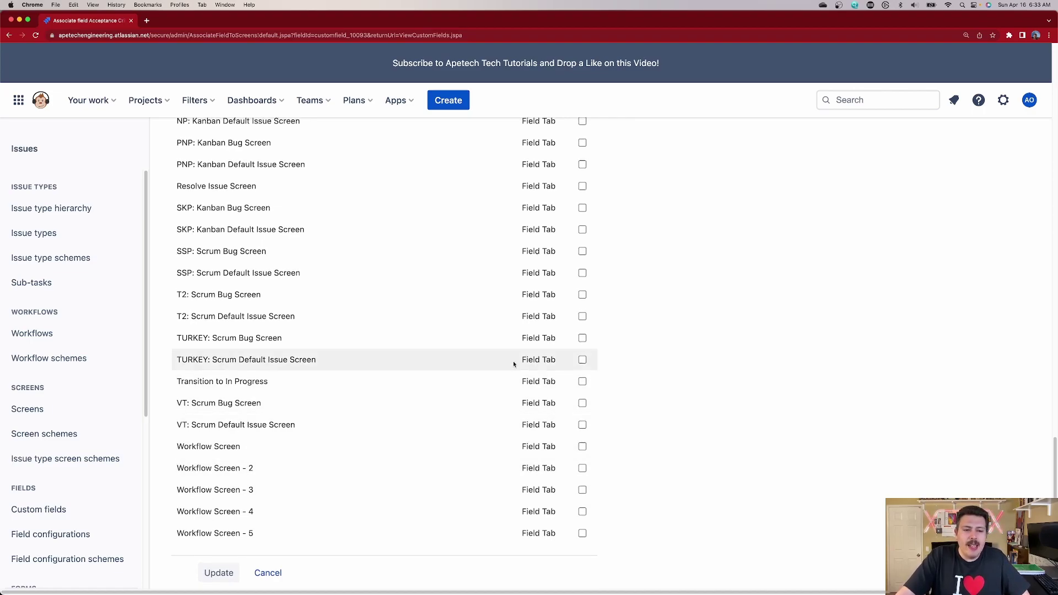
left_click(583, 338)
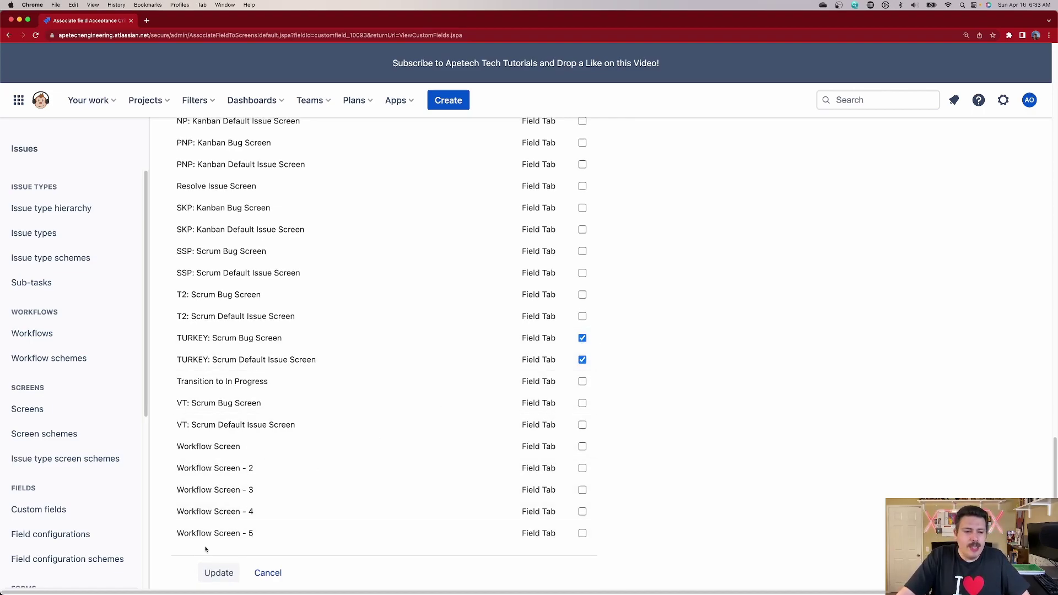
left_click(225, 579)
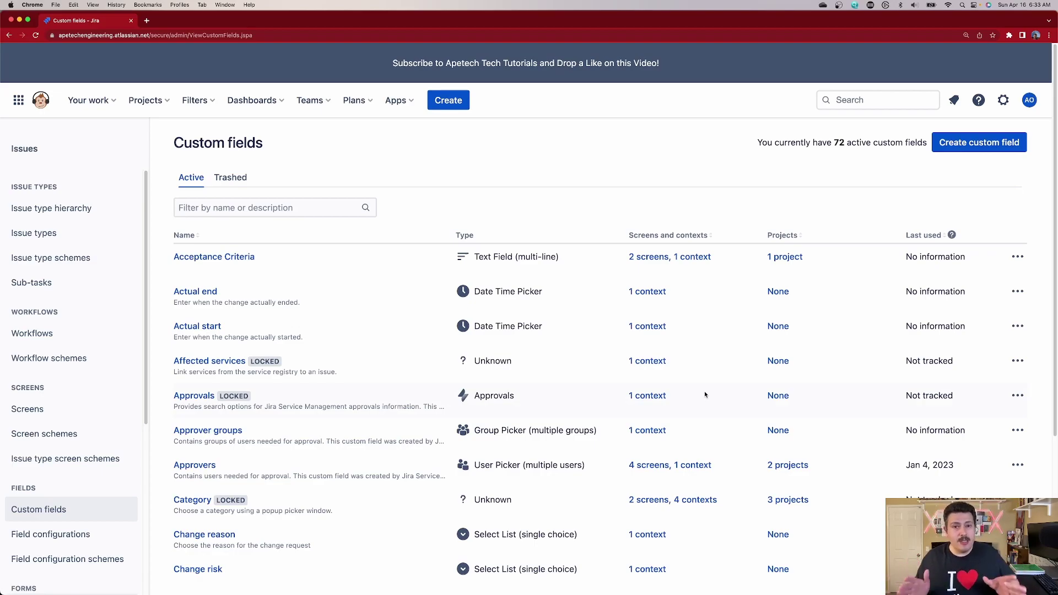
Step: Start a test issue in the Thanksgiving Dinner project and try typing in the Acceptance Criteria box
left_click(447, 103)
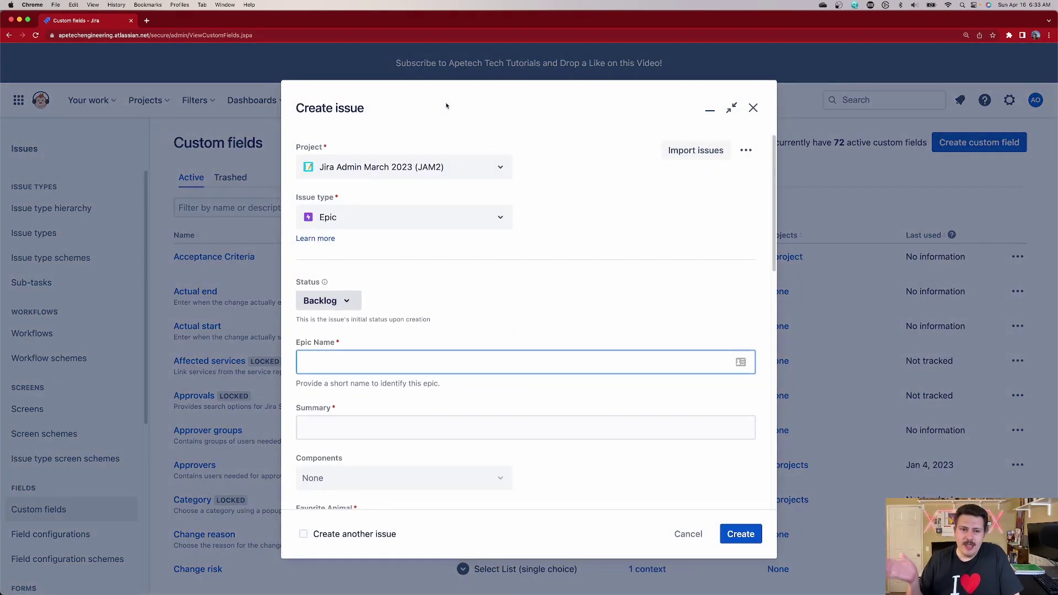
left_click(422, 170)
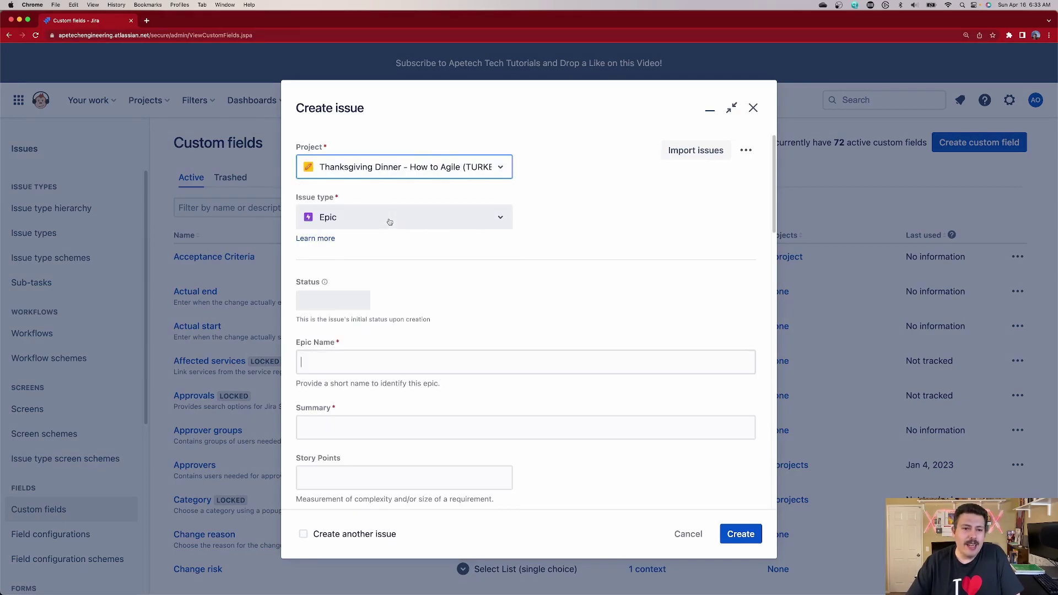
scroll(532, 261, "down", 3)
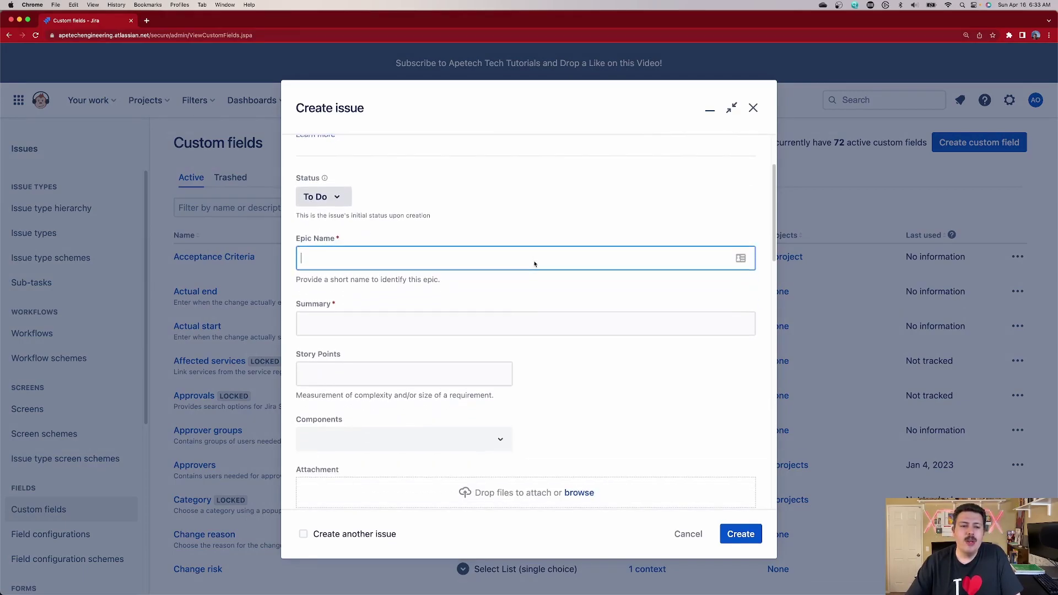
scroll(534, 264, "down", 10)
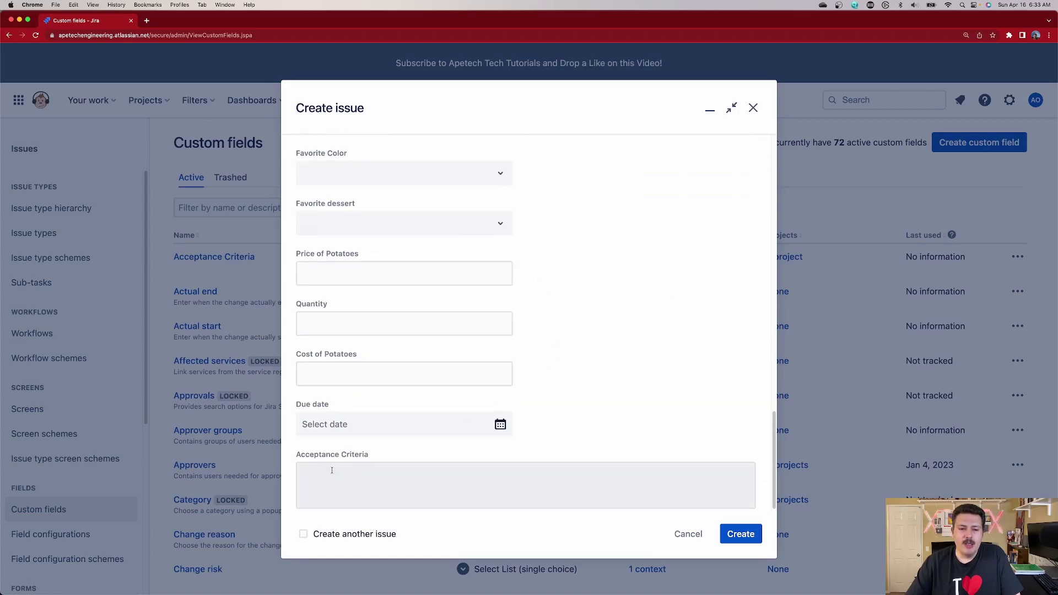
left_click(328, 473)
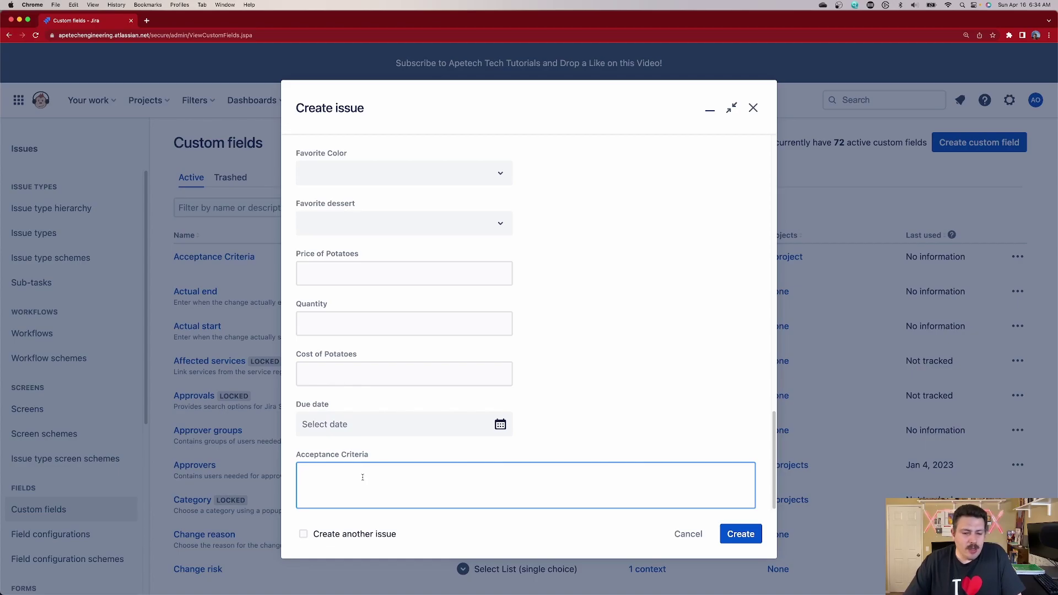
scroll(363, 485, "up", 15)
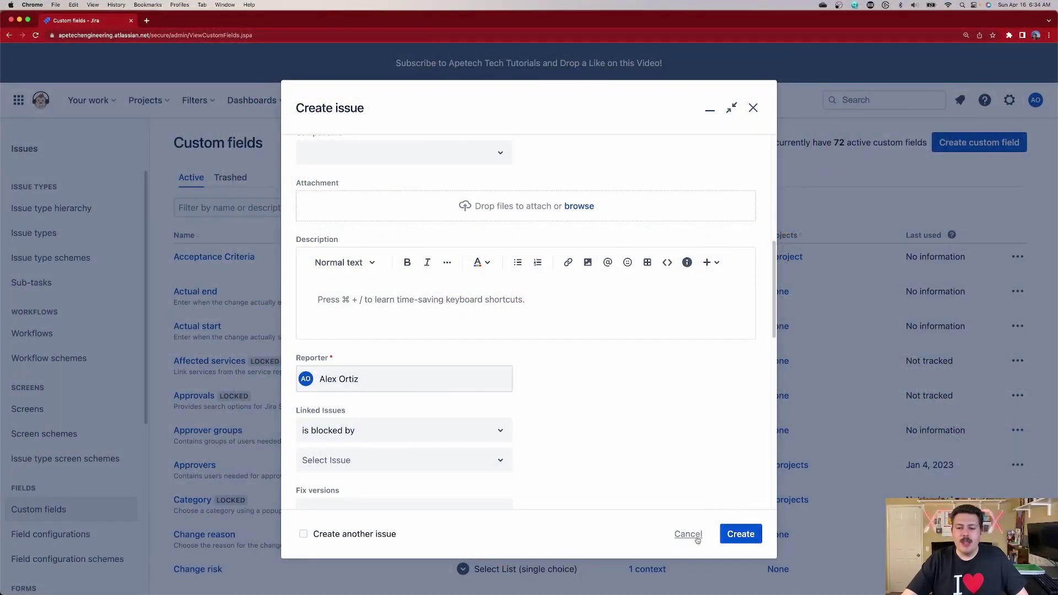
Step: Discard the test issue and open Default Field Configuration from the Field configurations list
left_click(695, 536)
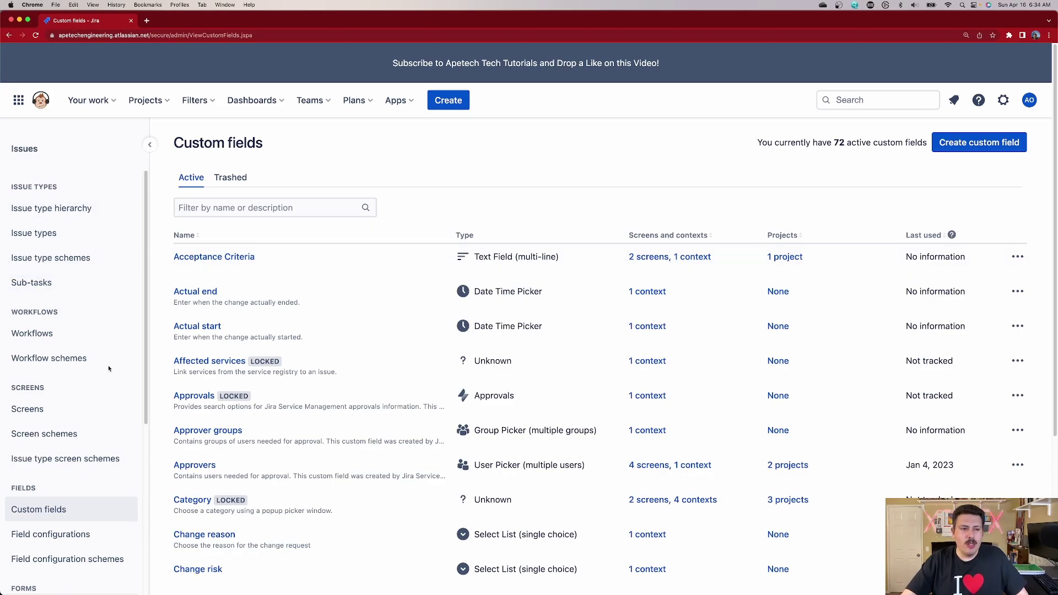
scroll(82, 319, "down", 5)
scroll(61, 402, "down", 2)
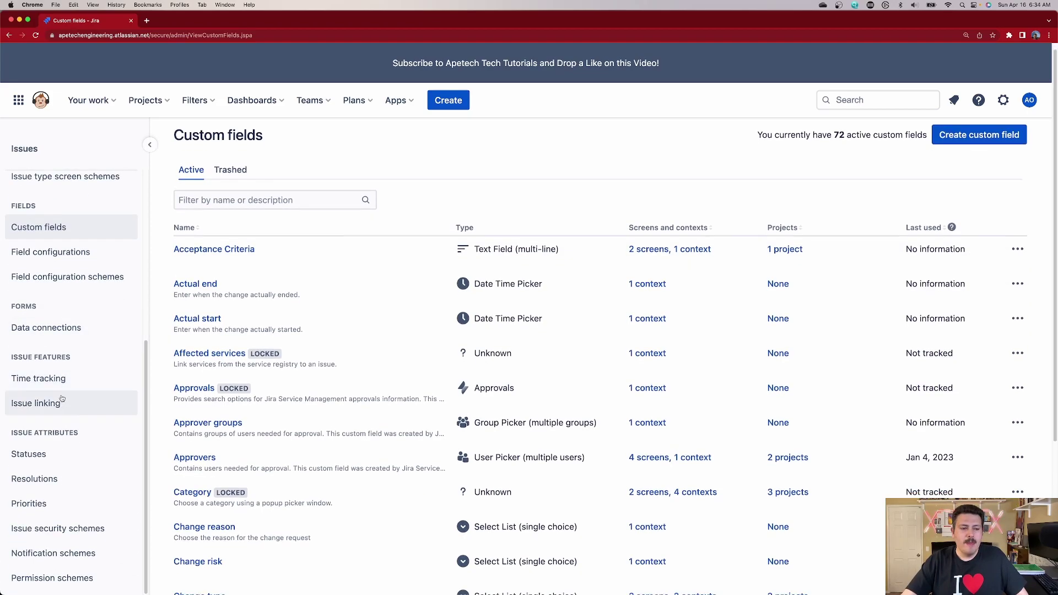
left_click(50, 262)
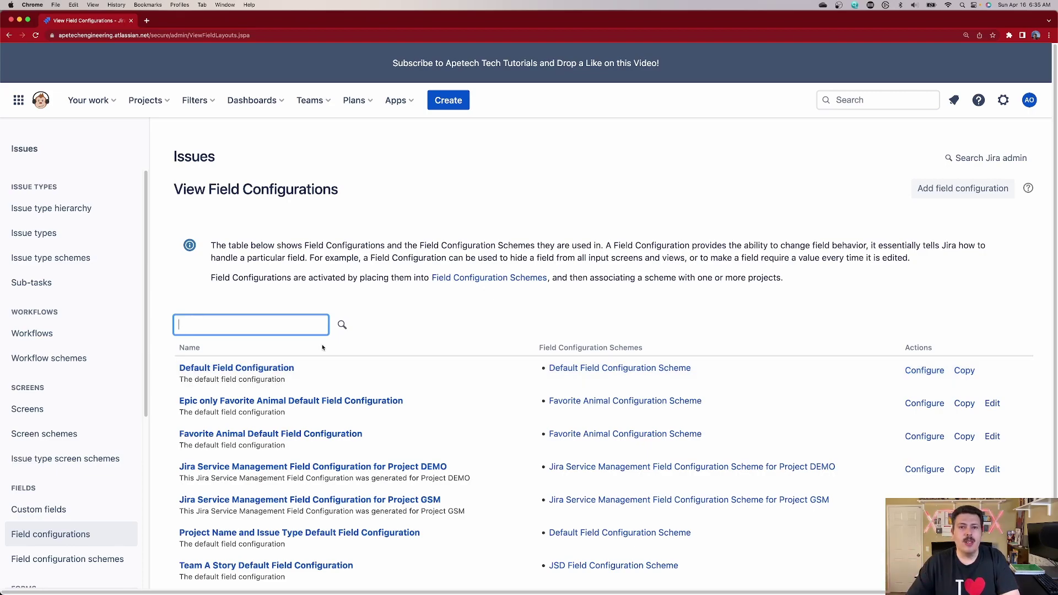
left_click(261, 368)
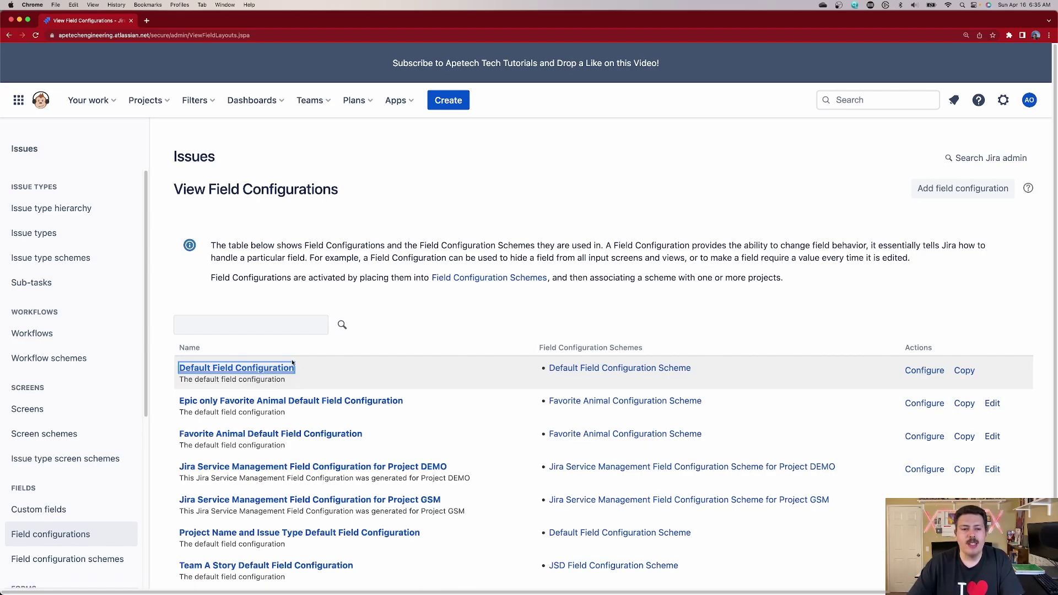
left_click(281, 369)
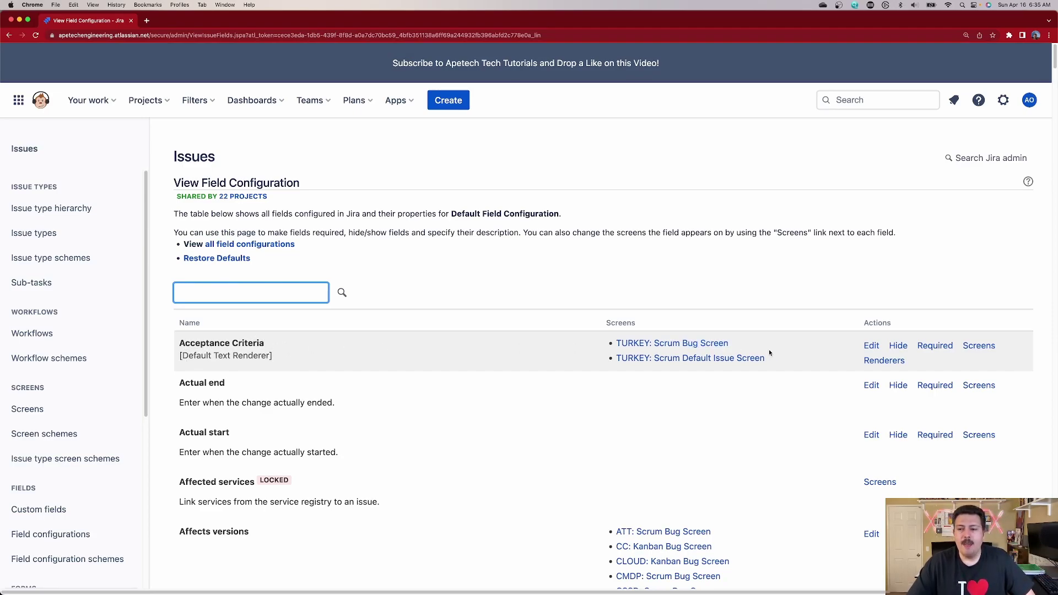
Step: Change Acceptance Criteria's renderer from Default Text Renderer to Wiki Style Renderer and save
left_click(875, 363)
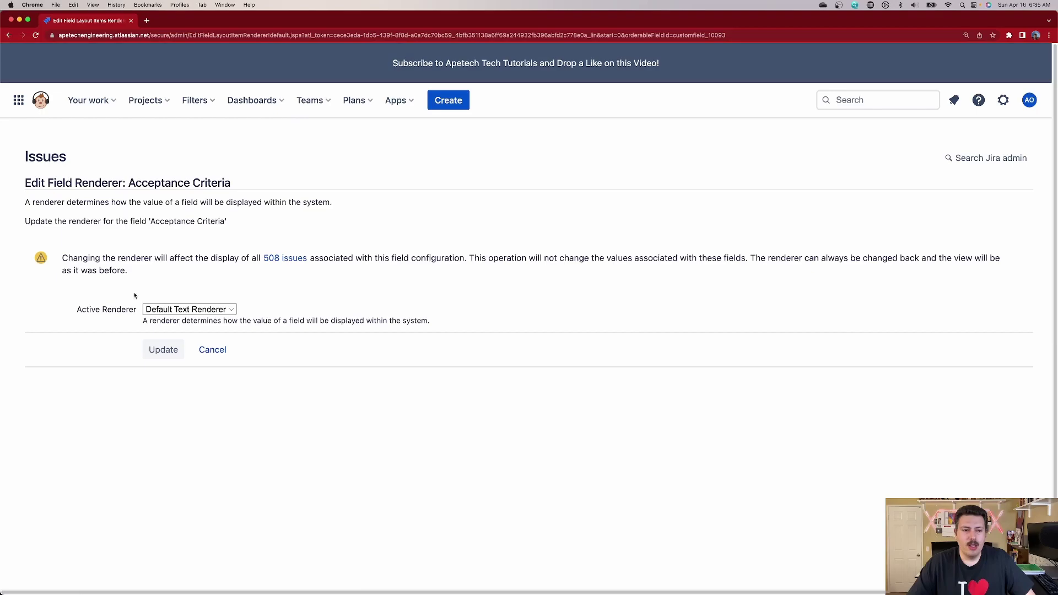
left_click(172, 310)
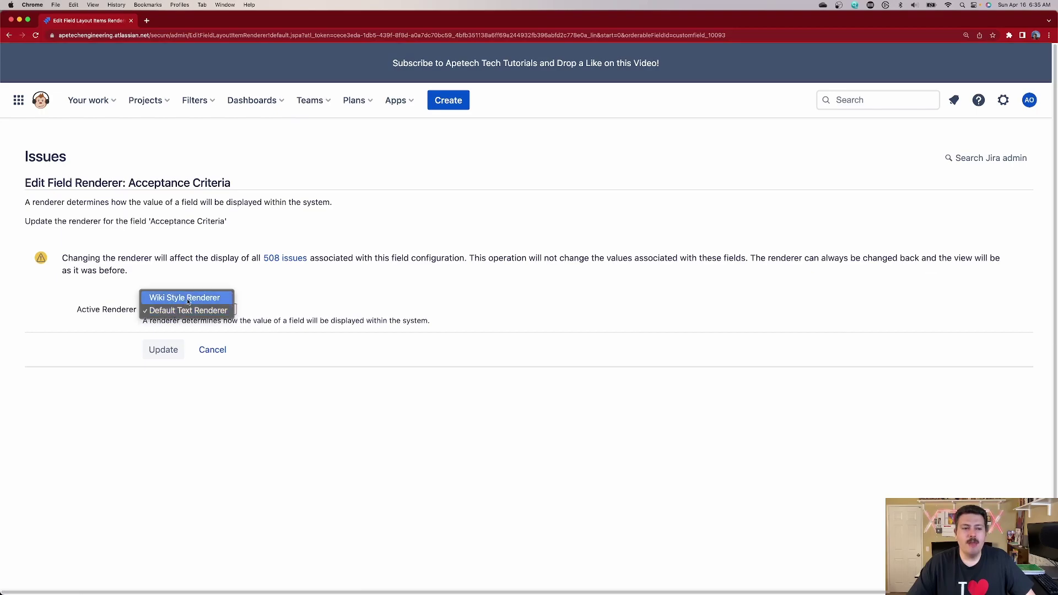
left_click(189, 298)
left_click(162, 351)
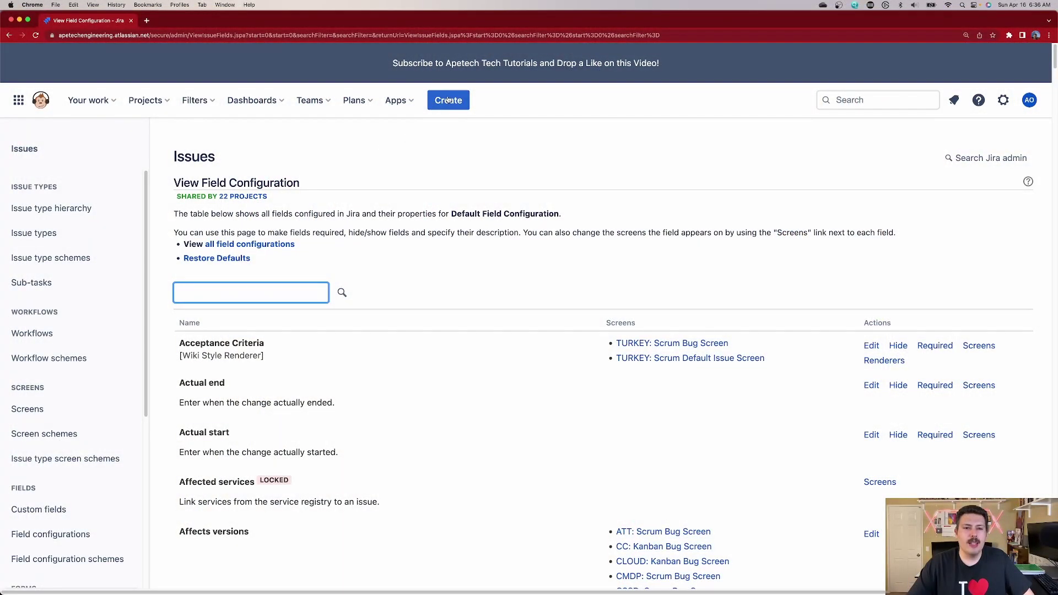
left_click(449, 100)
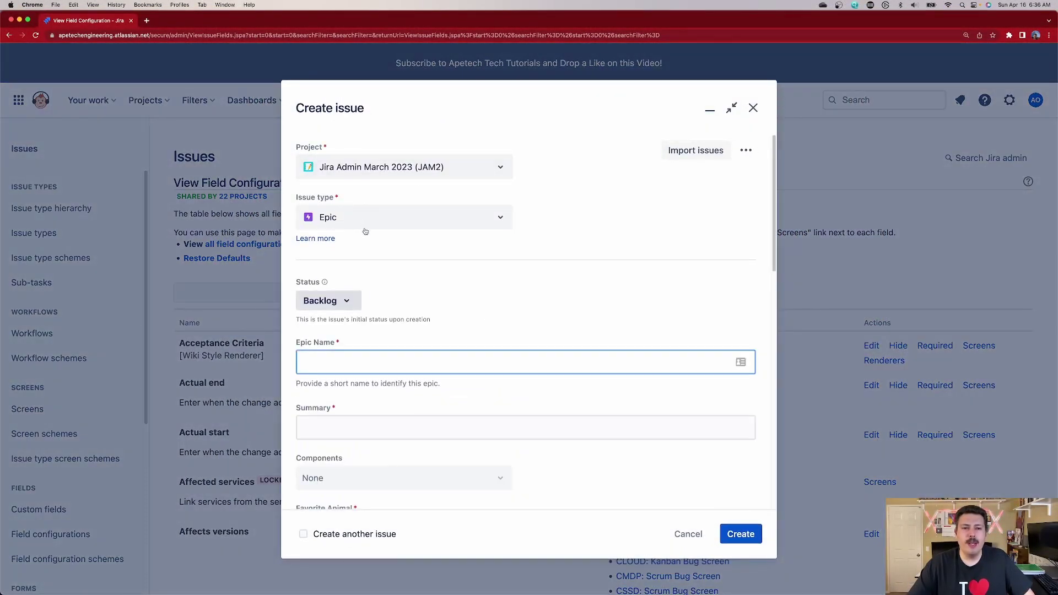
left_click(409, 174)
left_click(400, 222)
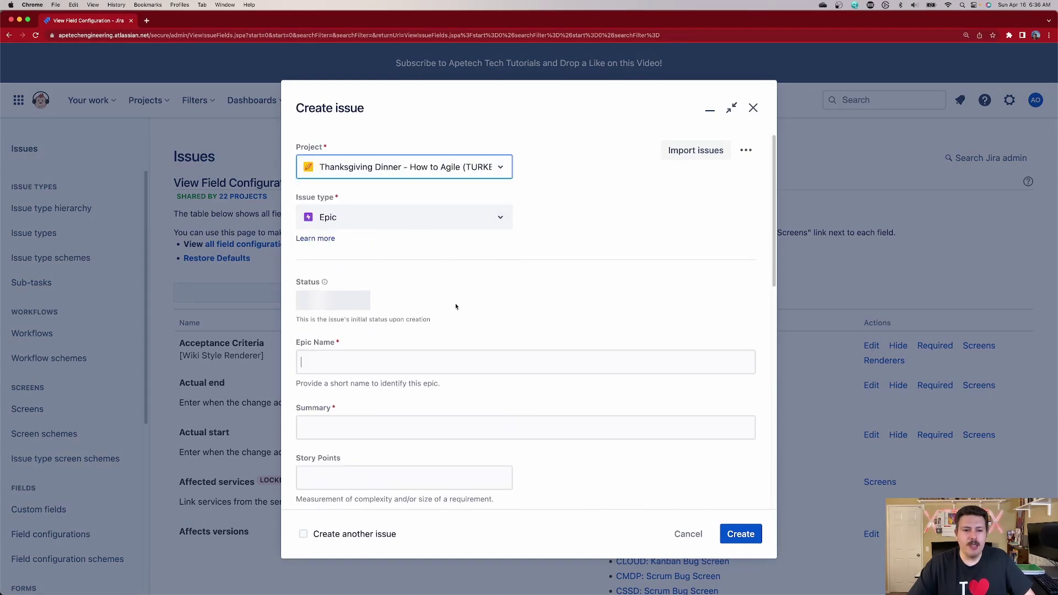
scroll(474, 342, "down", 10)
scroll(485, 347, "down", 4)
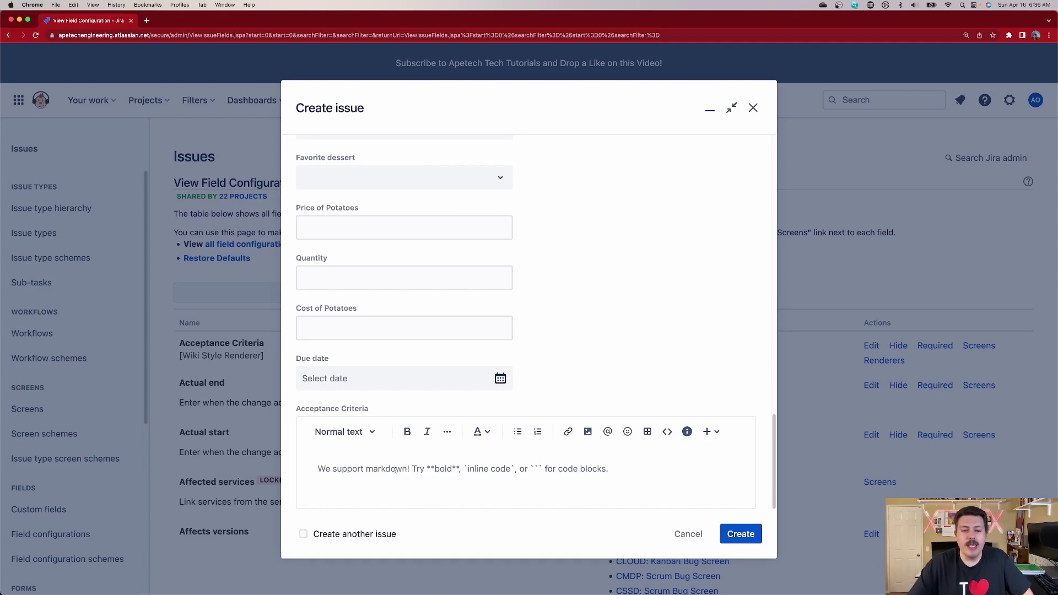
left_click(380, 460)
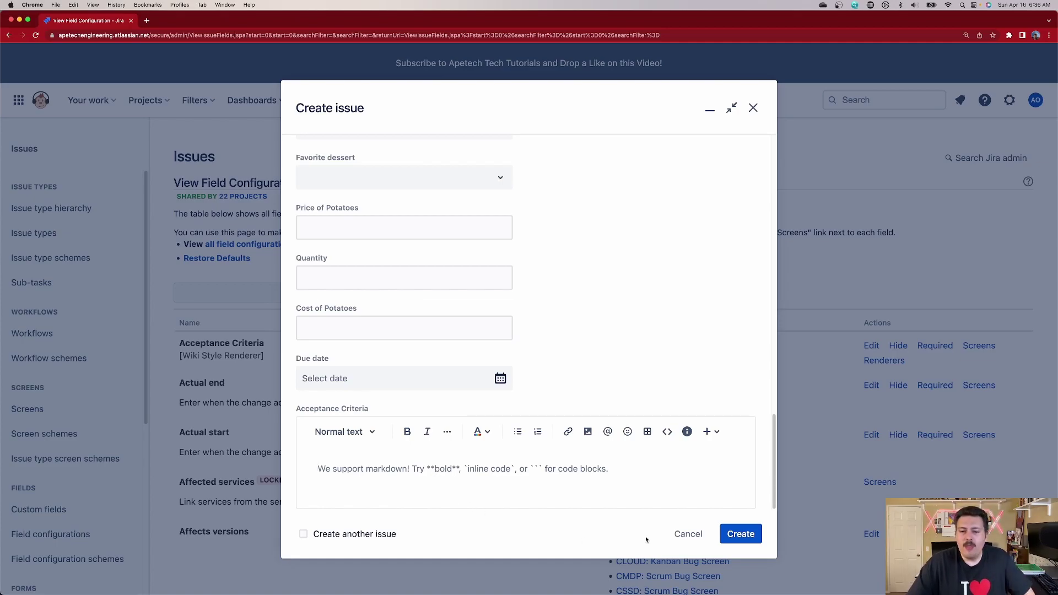
left_click(678, 536)
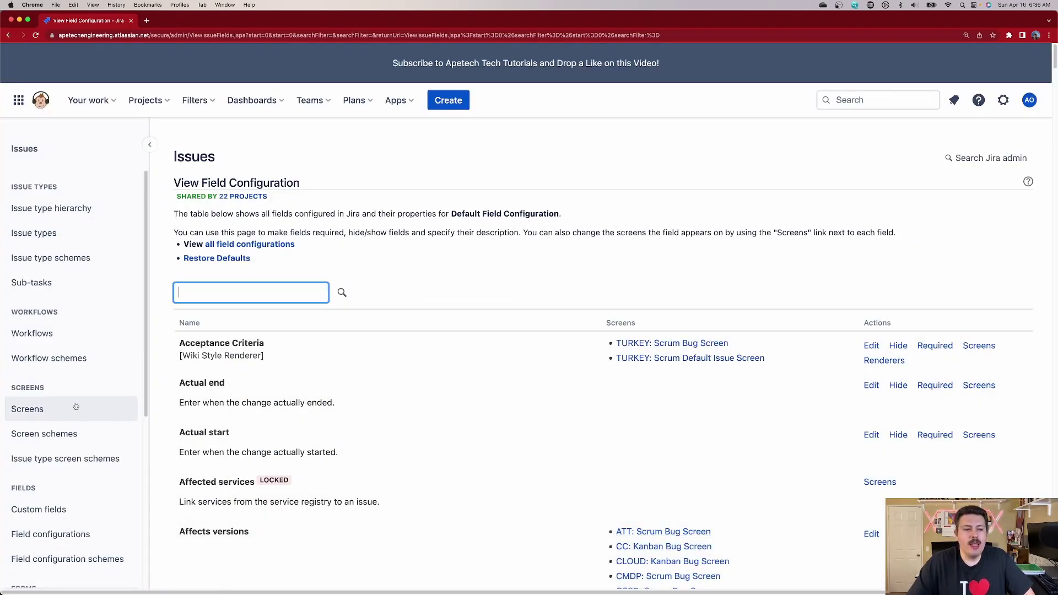
Step: From the Custom fields list, open Acceptance Criteria's Contexts and default value settings
left_click(49, 512)
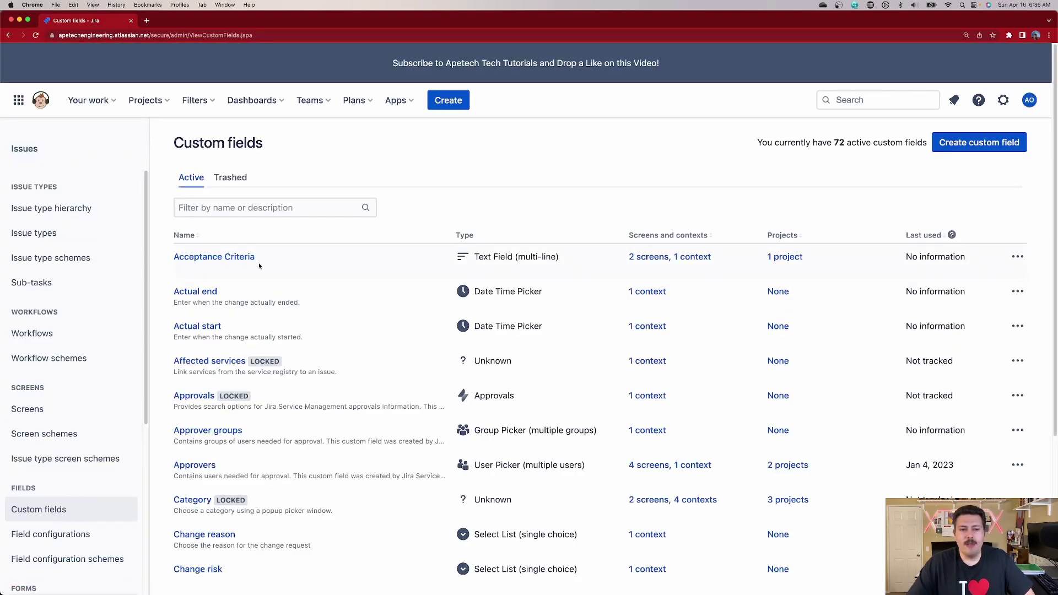
left_click(1017, 259)
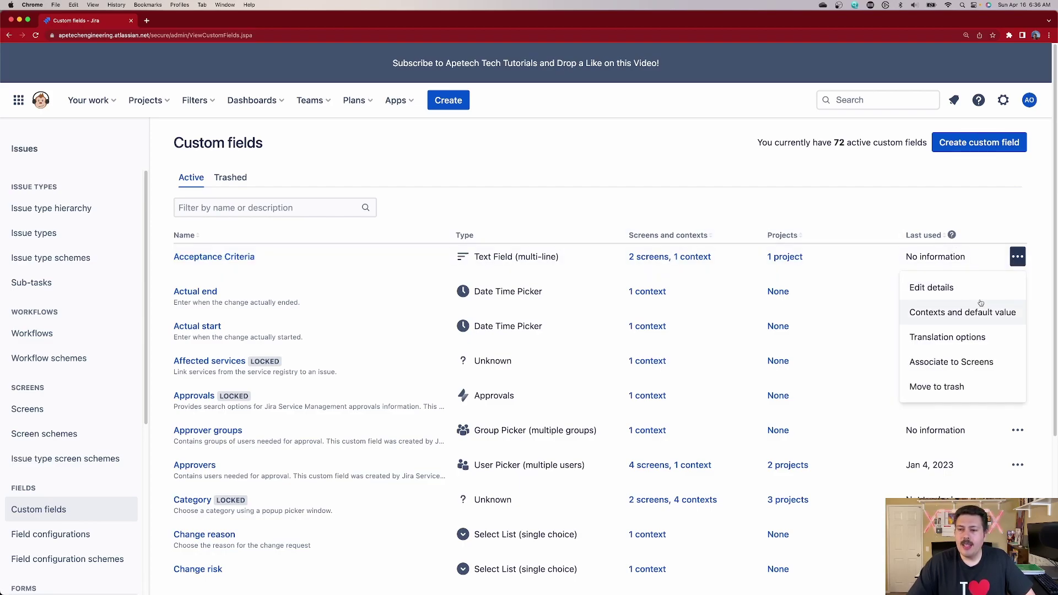
left_click(950, 319)
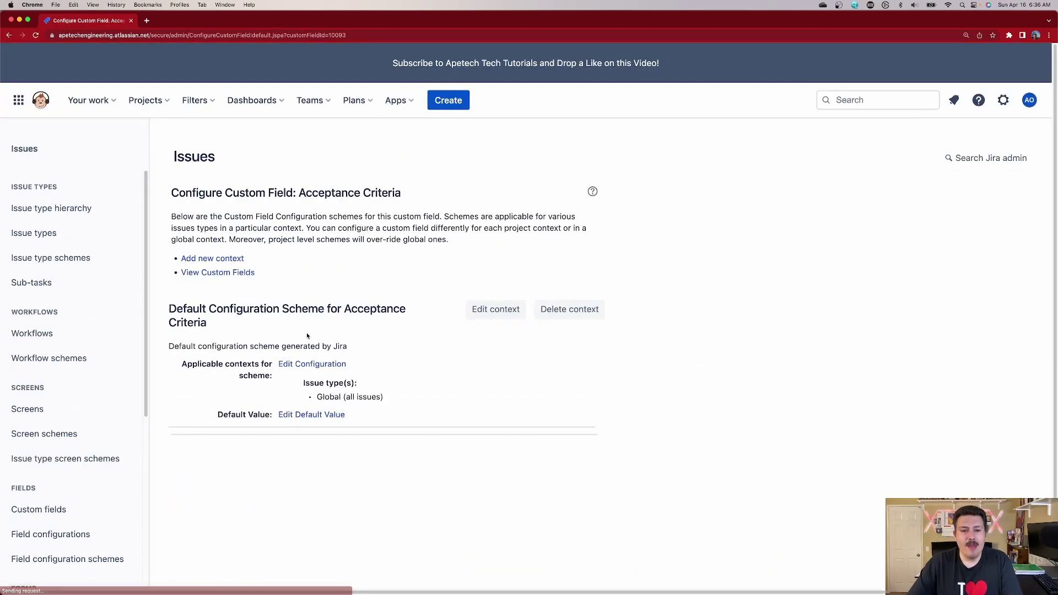
Step: Set Acceptance Criteria's default value to 'Given:', 'When:', 'Then:' on separate lines
left_click(303, 420)
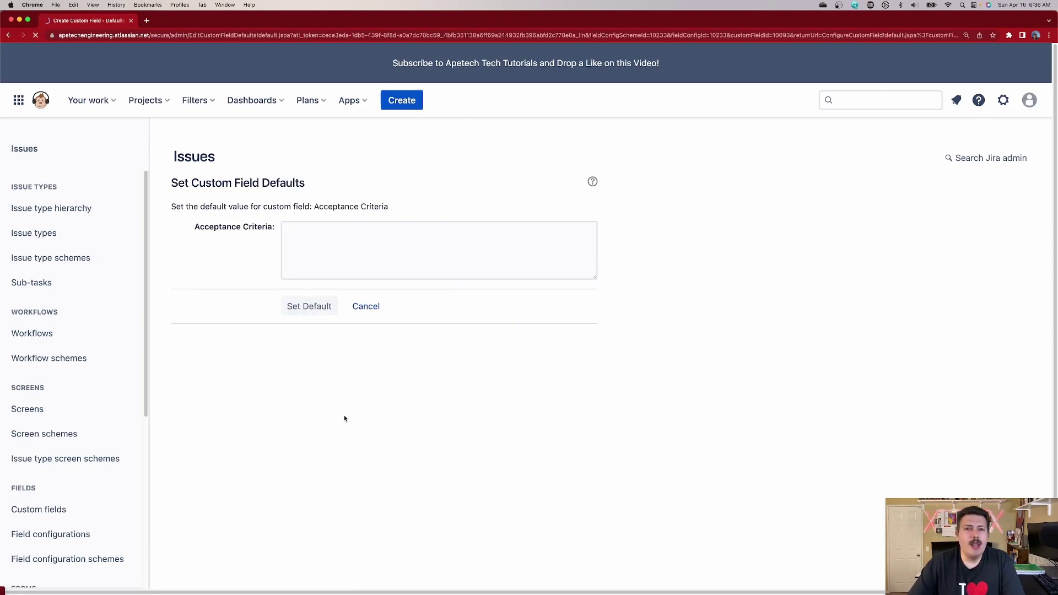
type("Given")
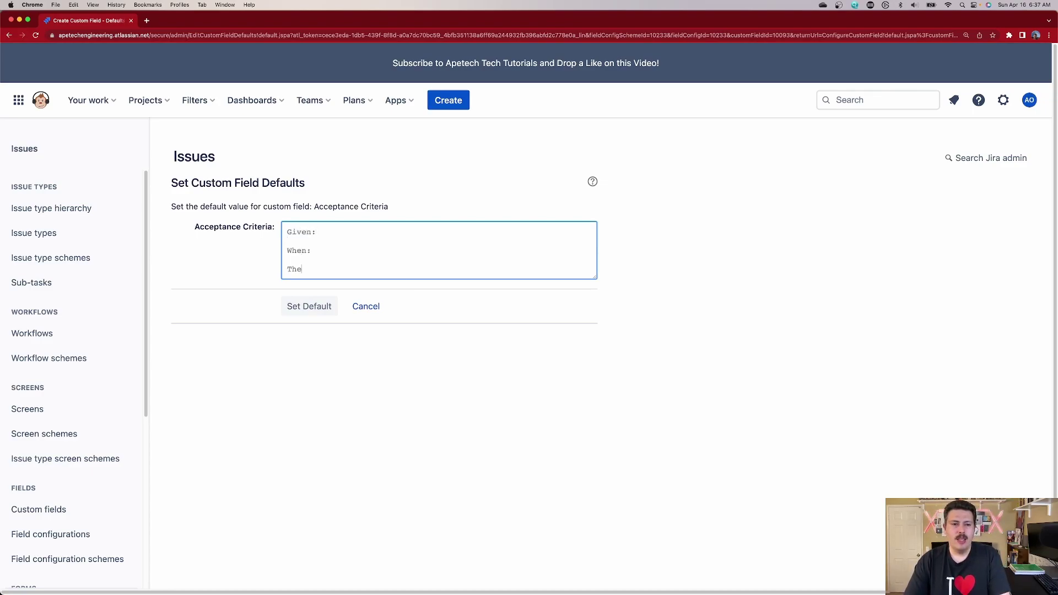
type(":")
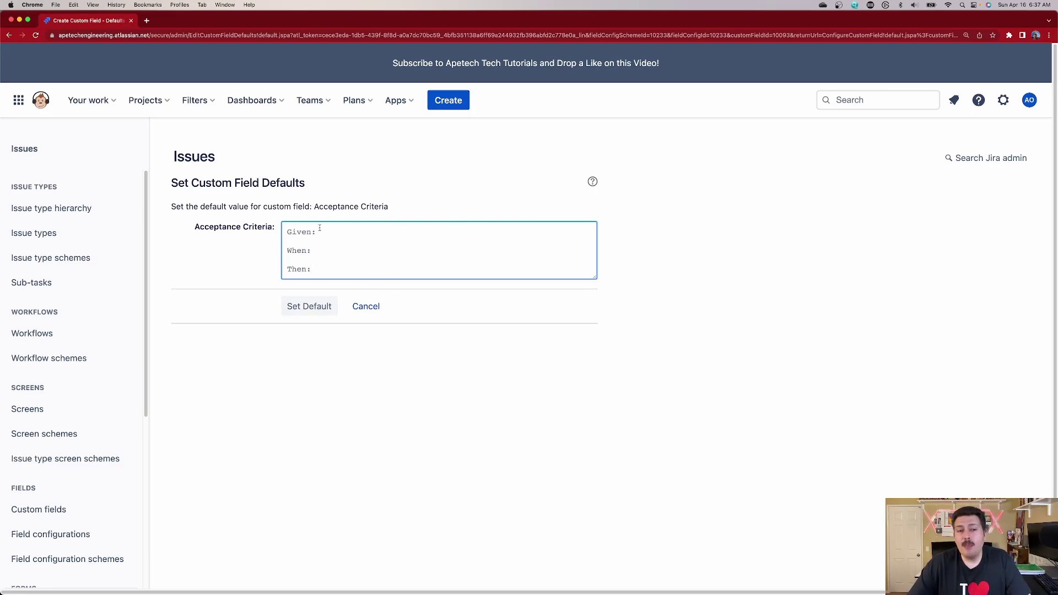
left_click(303, 302)
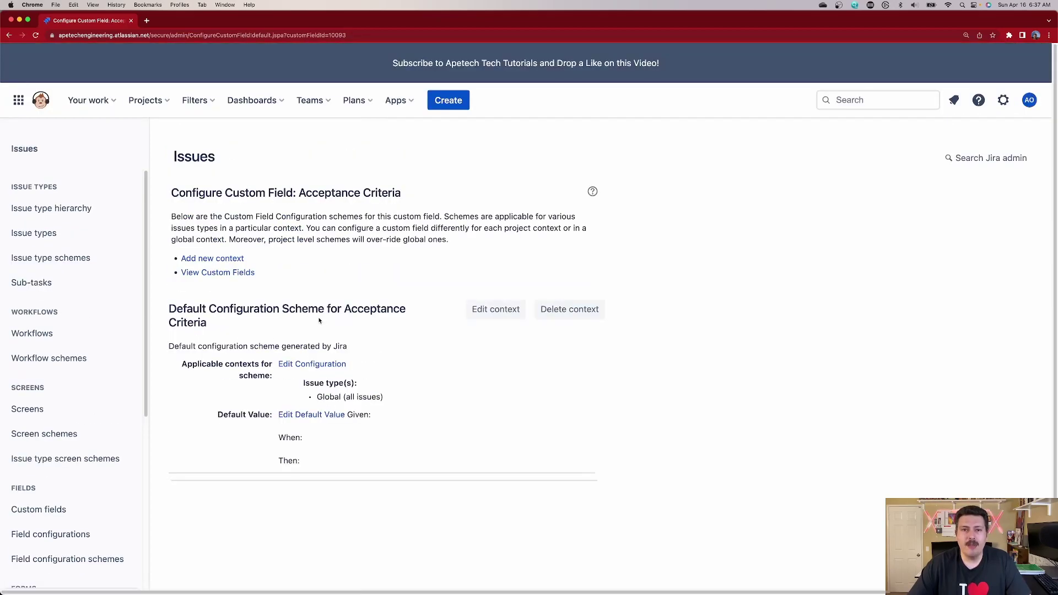
Step: Start a Thanksgiving Dinner - How to Agile issue and check Acceptance Criteria shows the Given/When/Then template
left_click(451, 101)
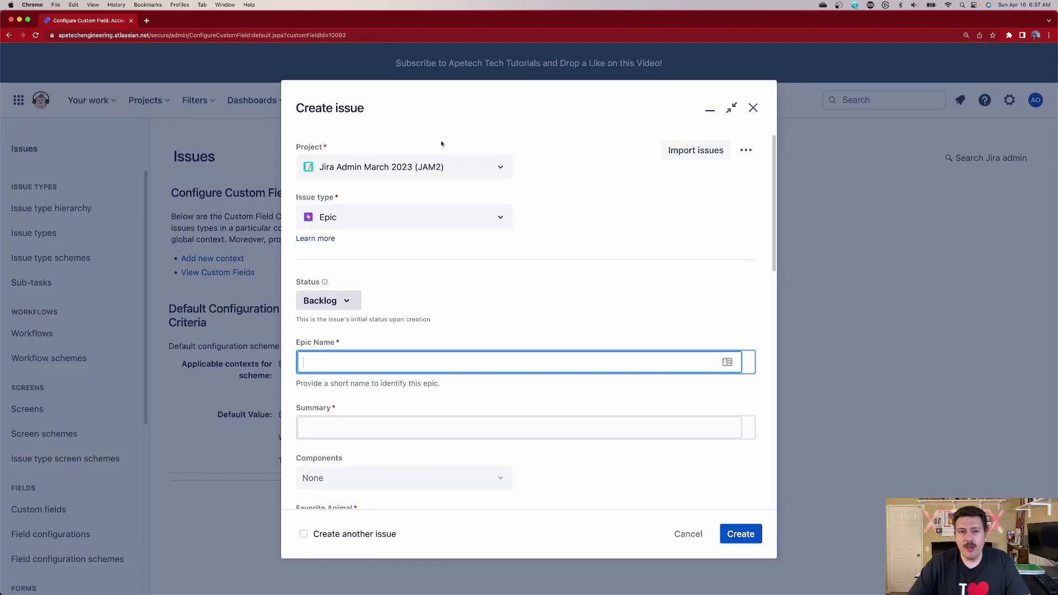
left_click(424, 171)
left_click(412, 220)
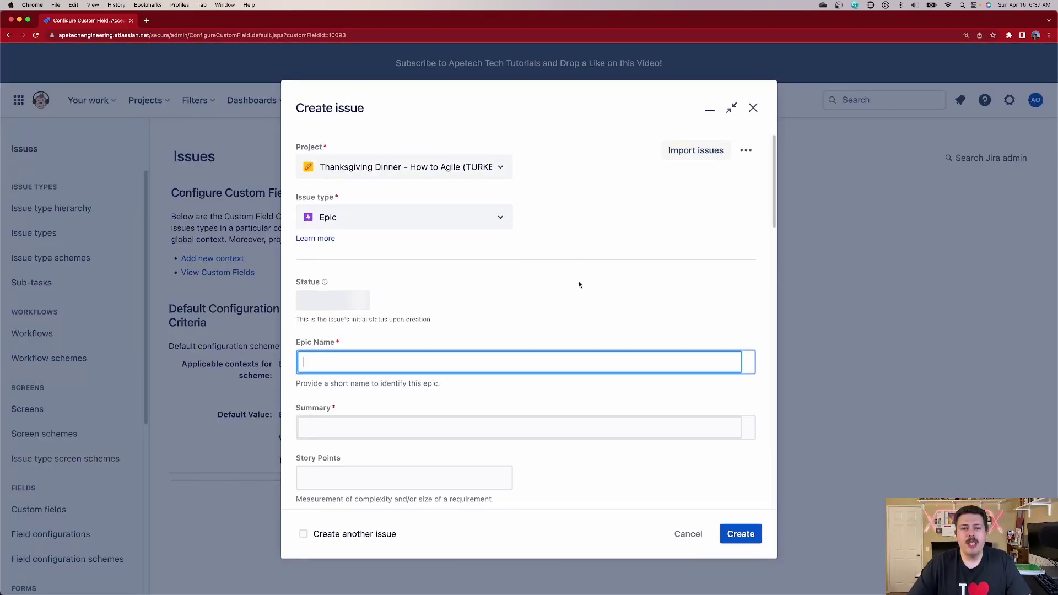
scroll(580, 284, "down", 15)
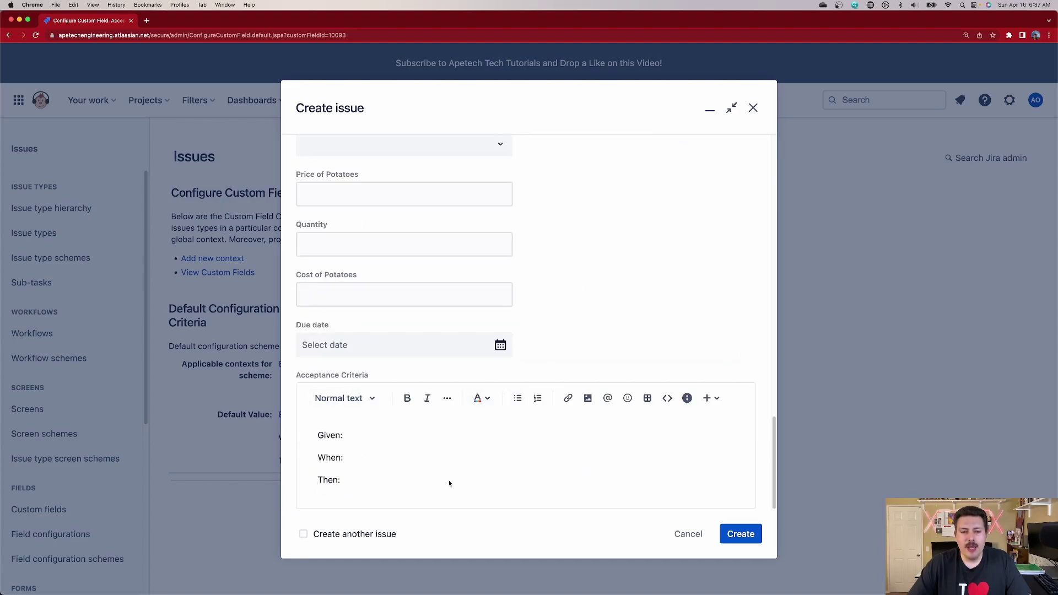